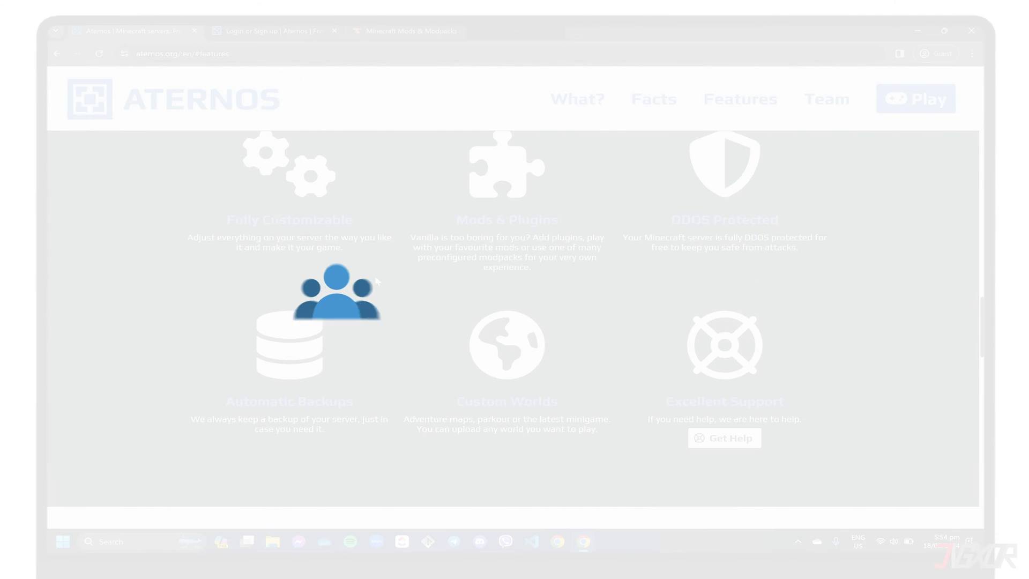
Step: Scroll through the Aternos features overview on the website
scroll(614, 396, "down", 1)
scroll(614, 399, "down", 5)
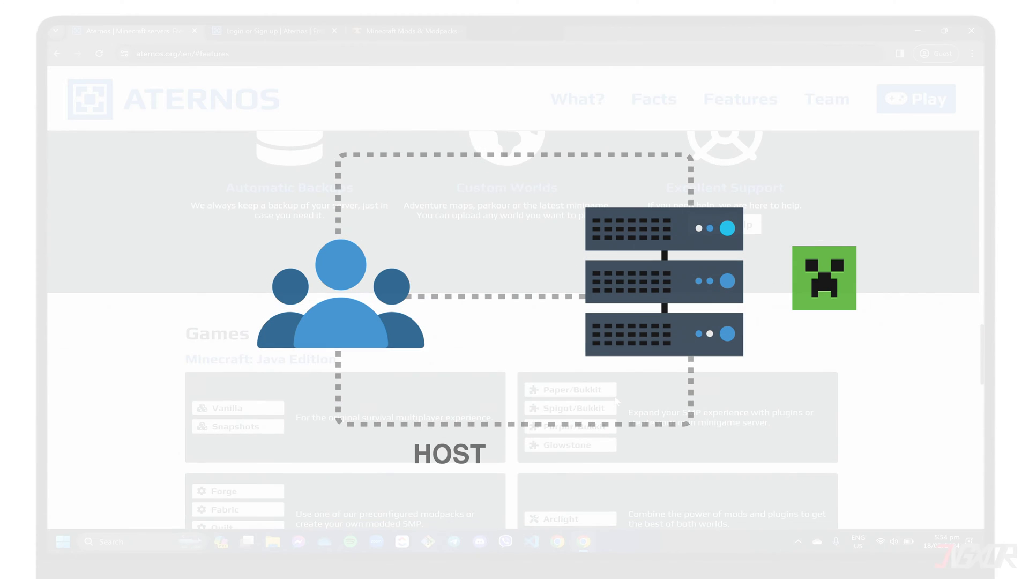
scroll(615, 399, "down", 7)
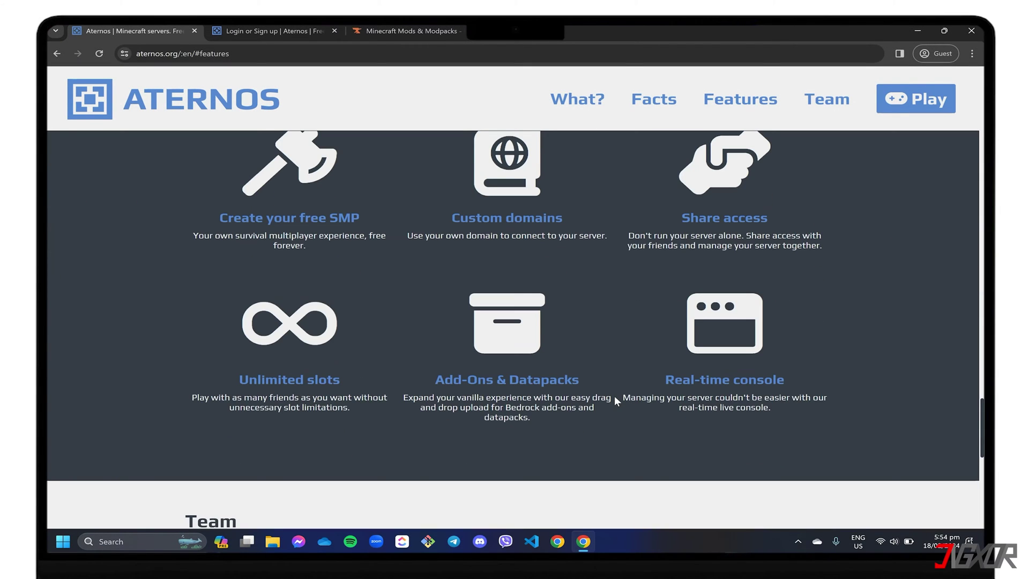
scroll(614, 395, "up", 1)
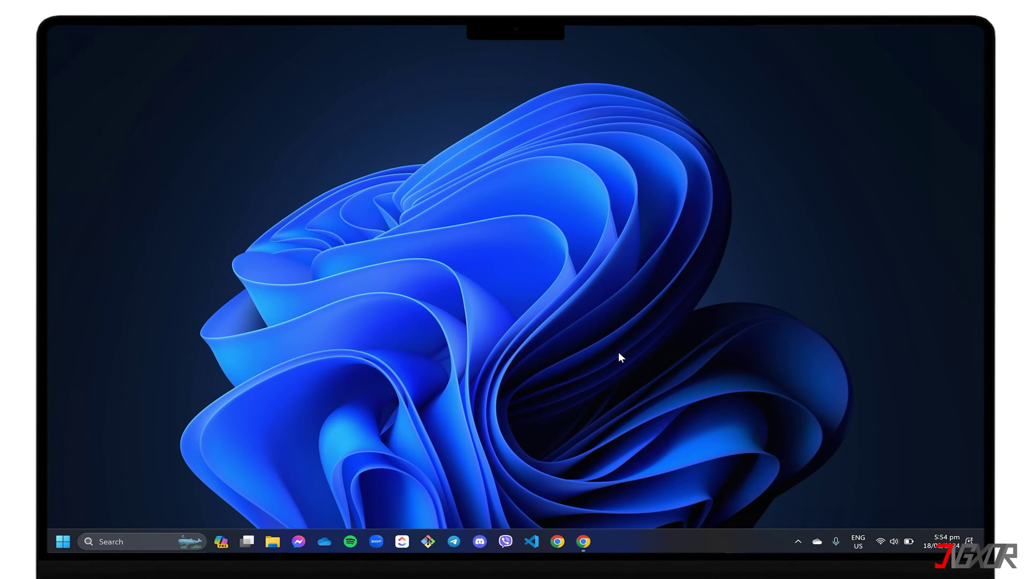
Step: Log in on aternos.org/go with the account username and password
left_click(583, 541)
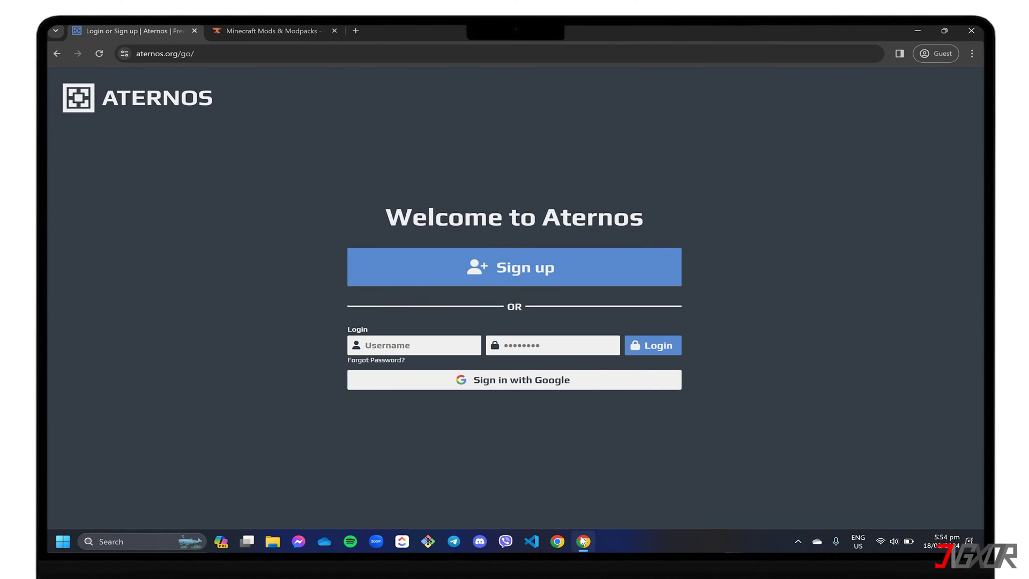
left_click(274, 51)
left_click(274, 51)
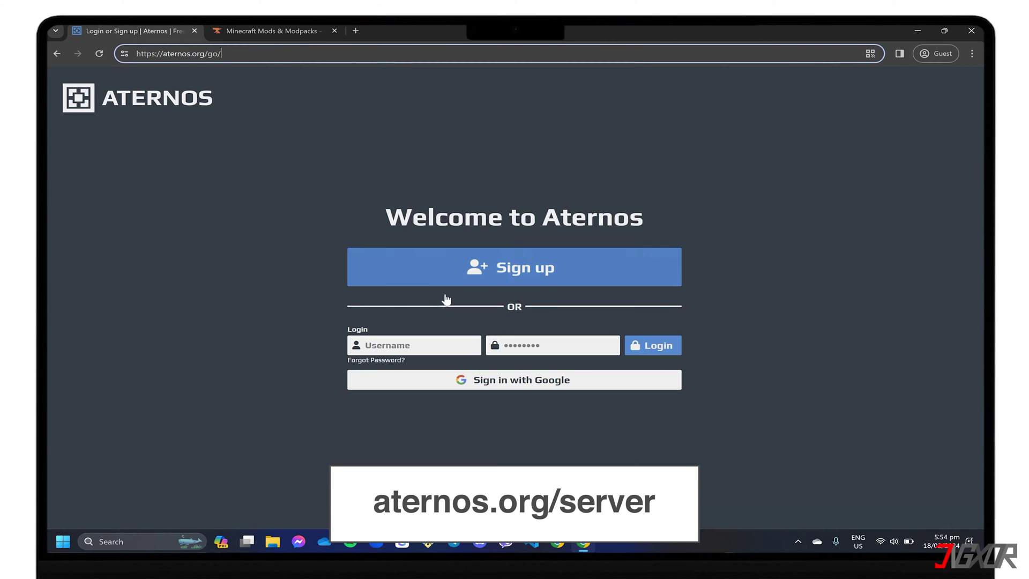
left_click(397, 344)
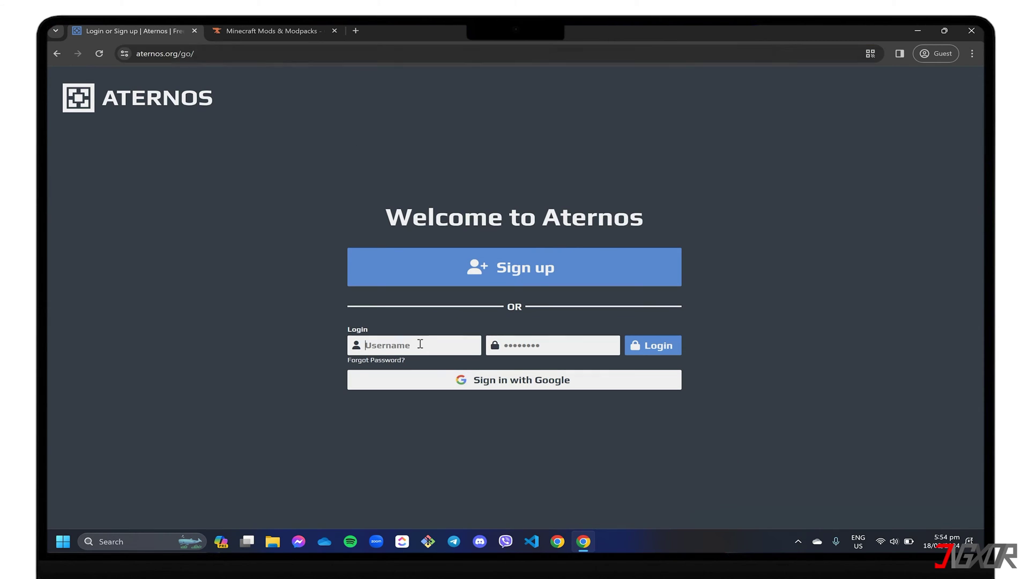
type("JigxorScripter")
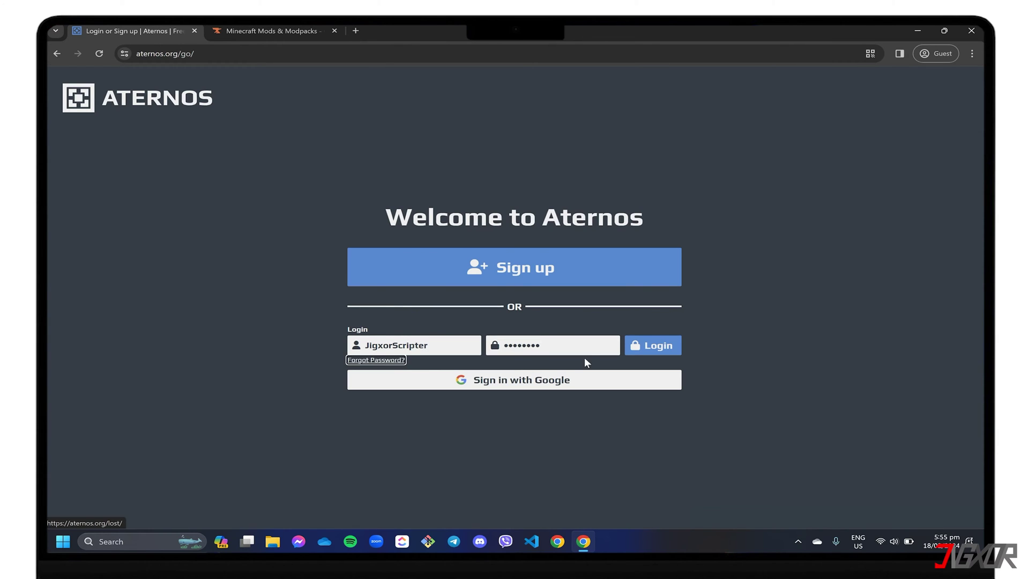
left_click(647, 348)
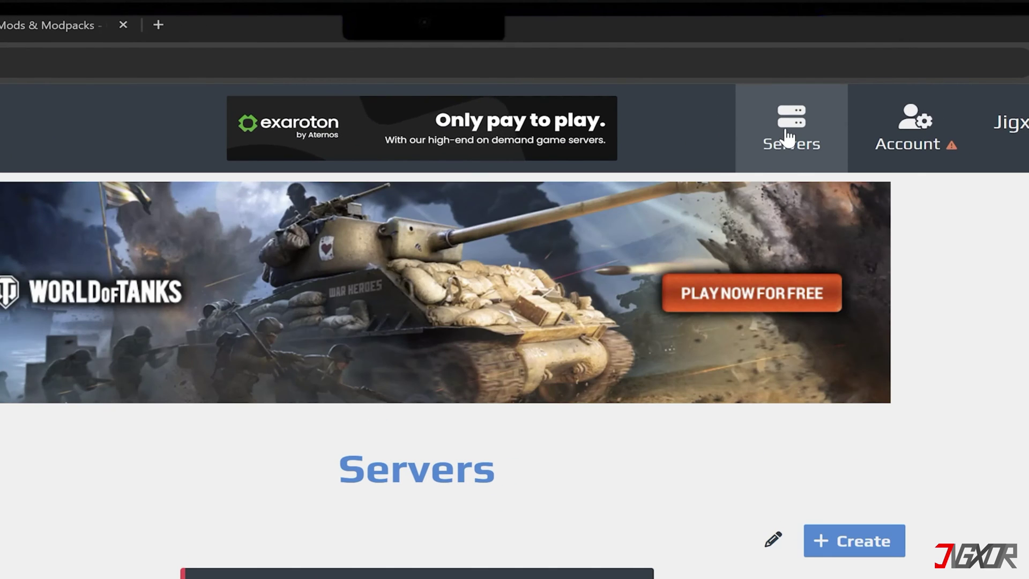
Step: Open the Vanilla 1.20.4 server's dashboard from the Servers list
left_click(789, 128)
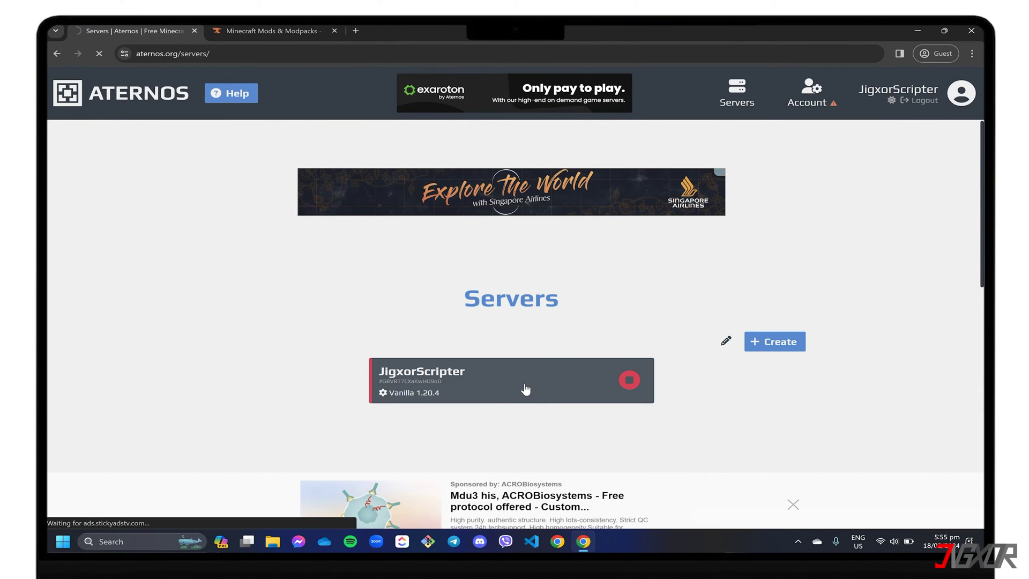
left_click(526, 389)
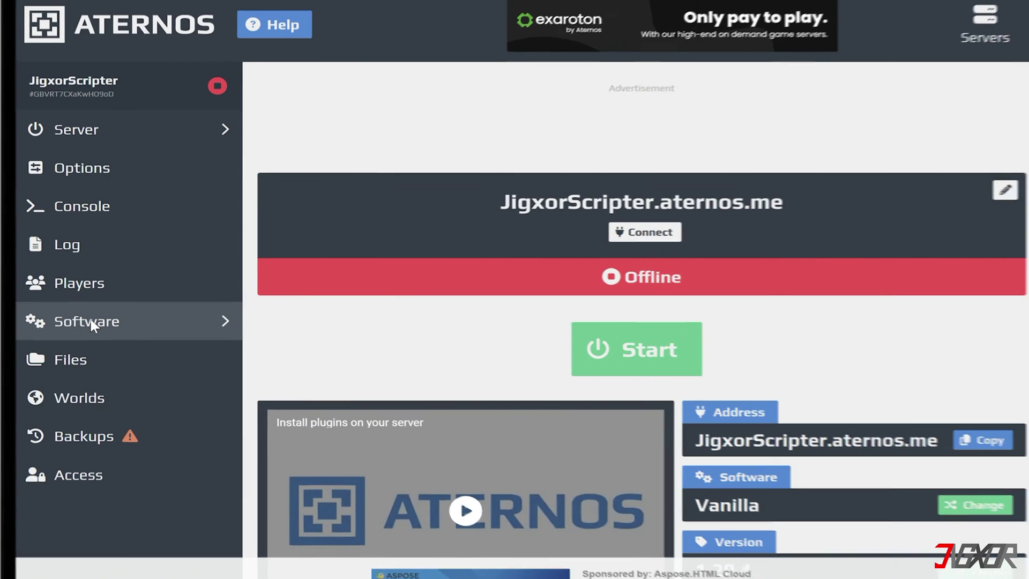
Step: Open the Software page and scroll down to the Forge option
left_click(89, 316)
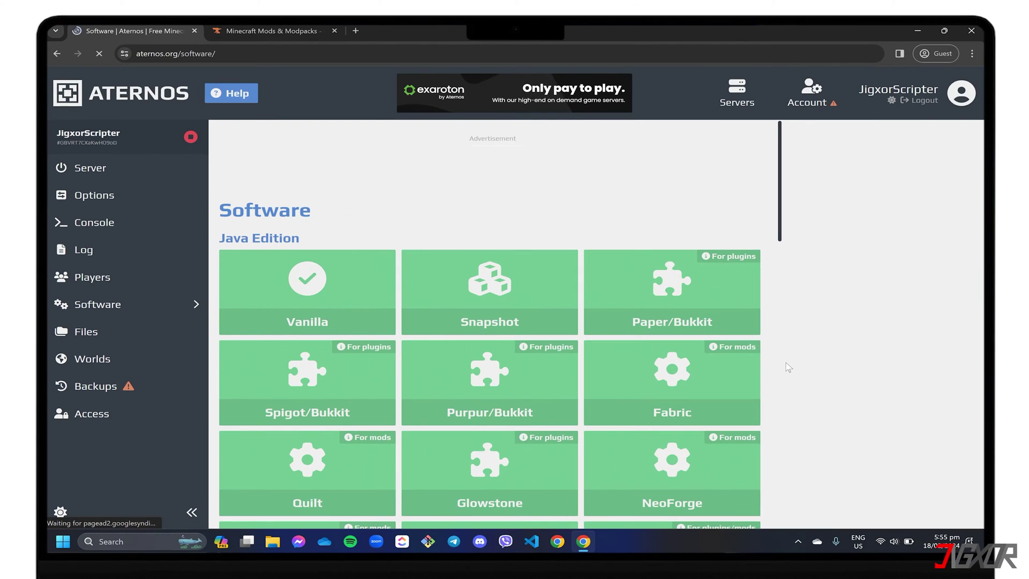
scroll(697, 370, "down", 2)
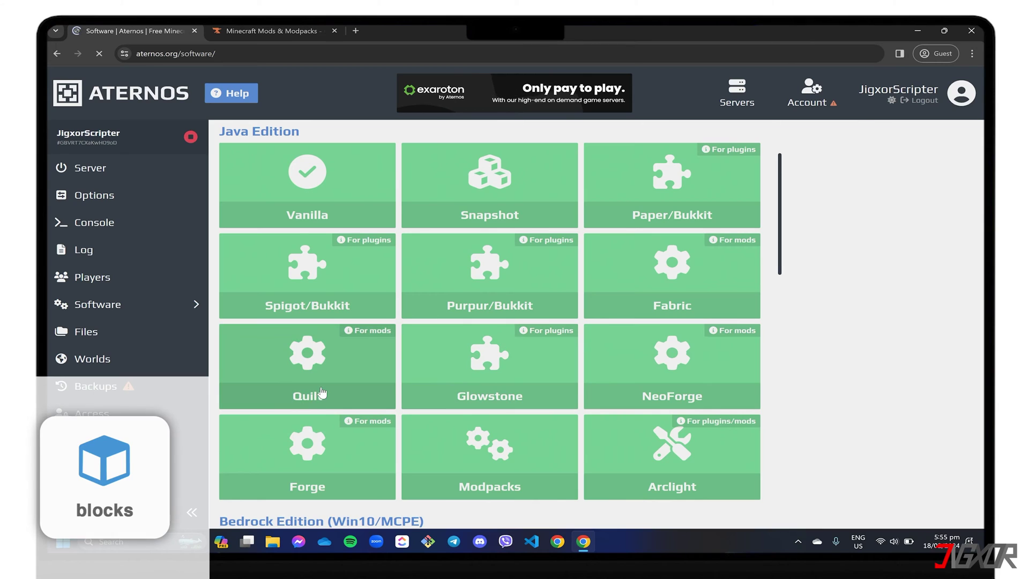
scroll(316, 397, "down", 2)
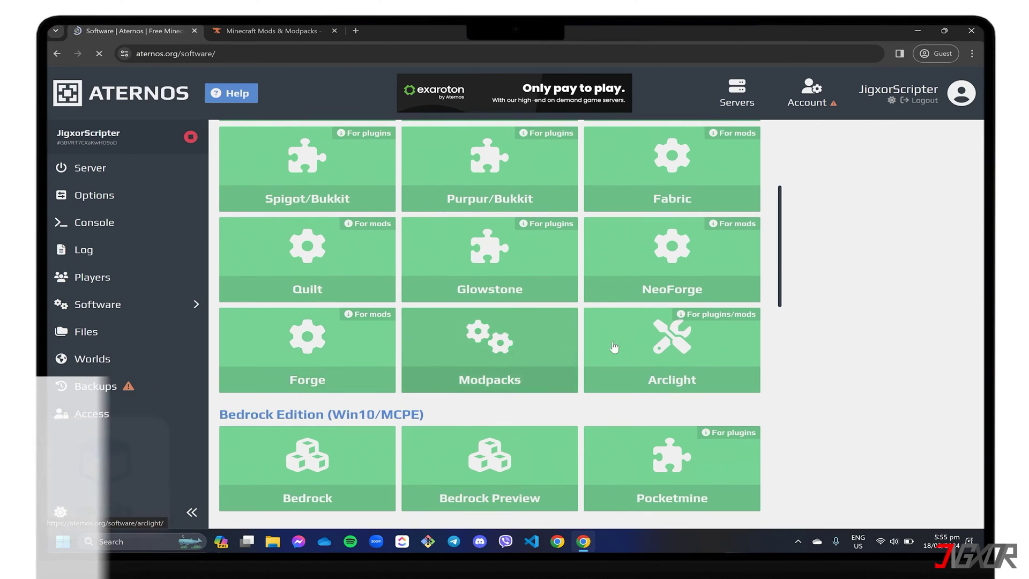
Step: Install Forge version 1.20.4 (49.0.30) as the server software
left_click(336, 360)
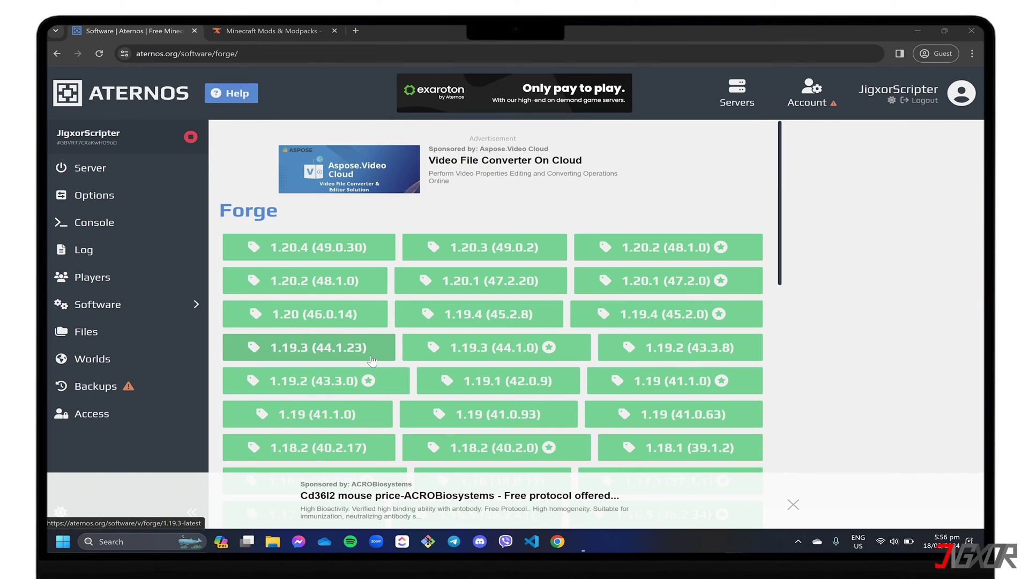
scroll(391, 318, "down", 1)
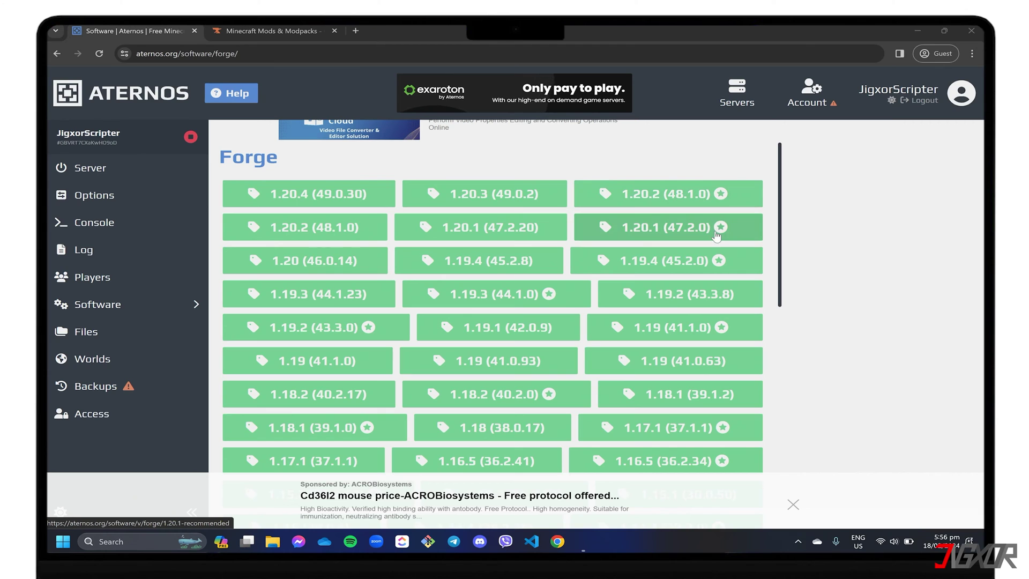
left_click(336, 200)
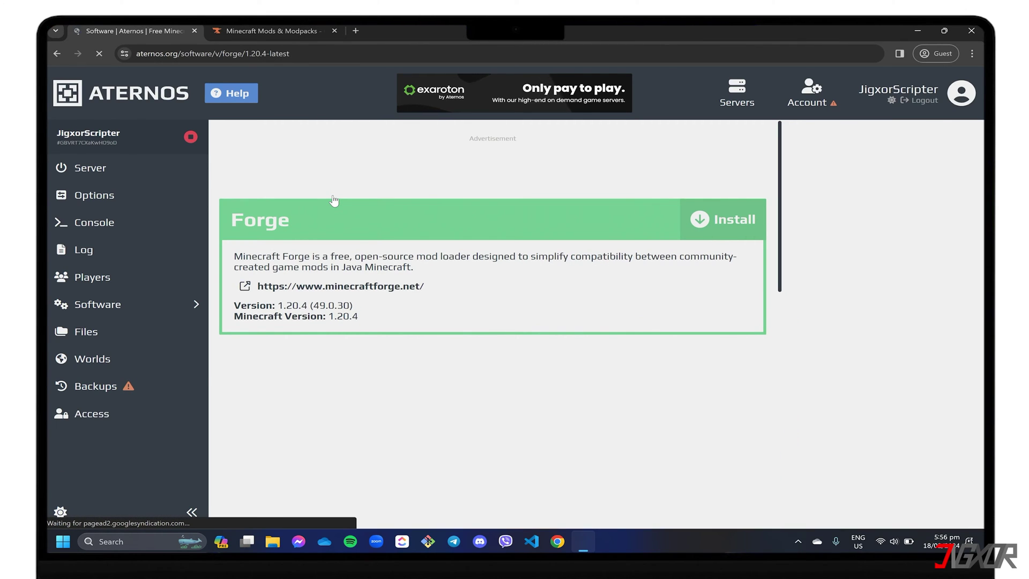
left_click(716, 219)
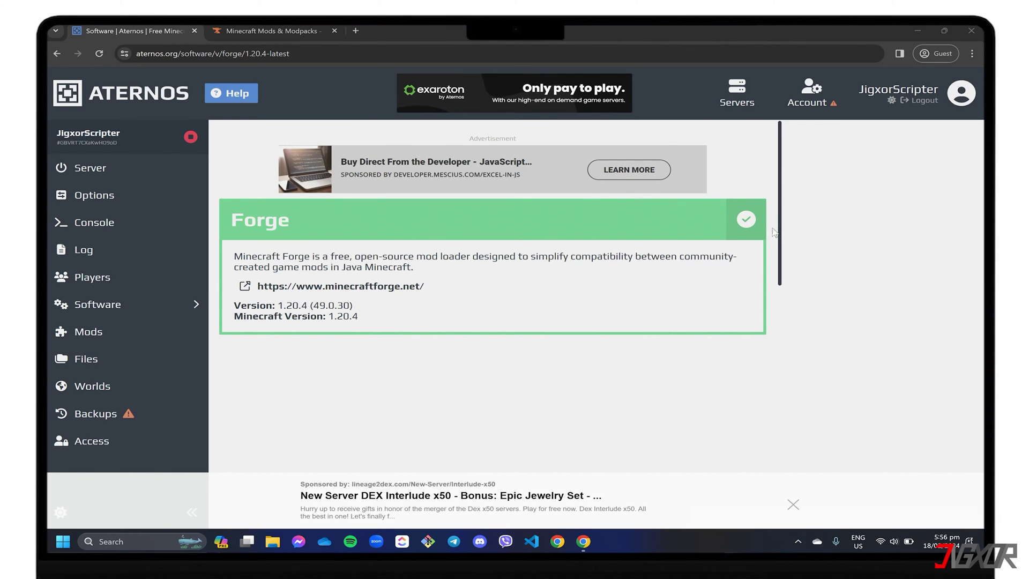
Step: Open the Mods catalogue and jump to its last page
left_click(136, 333)
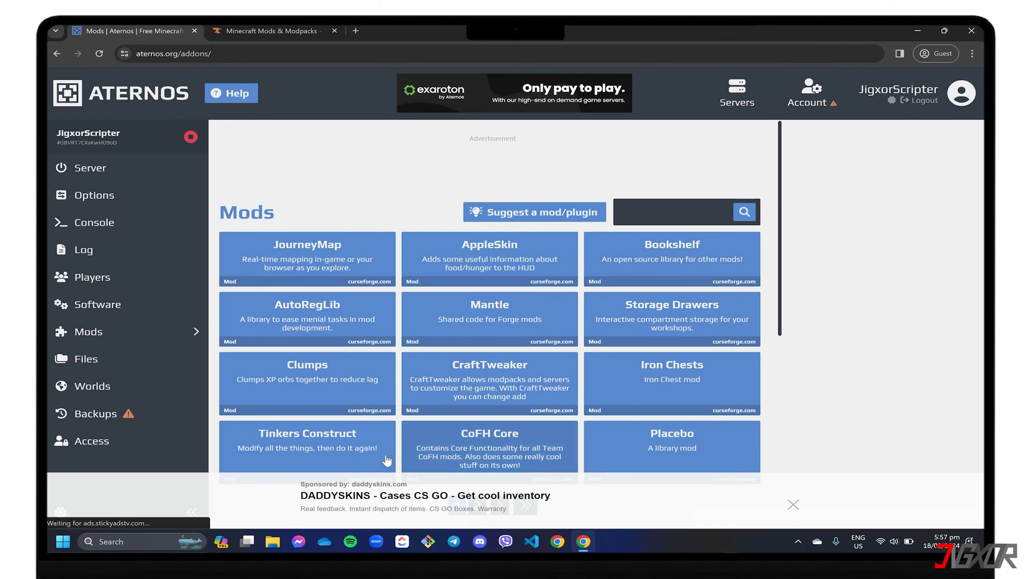
scroll(472, 428, "down", 1)
left_click(528, 453)
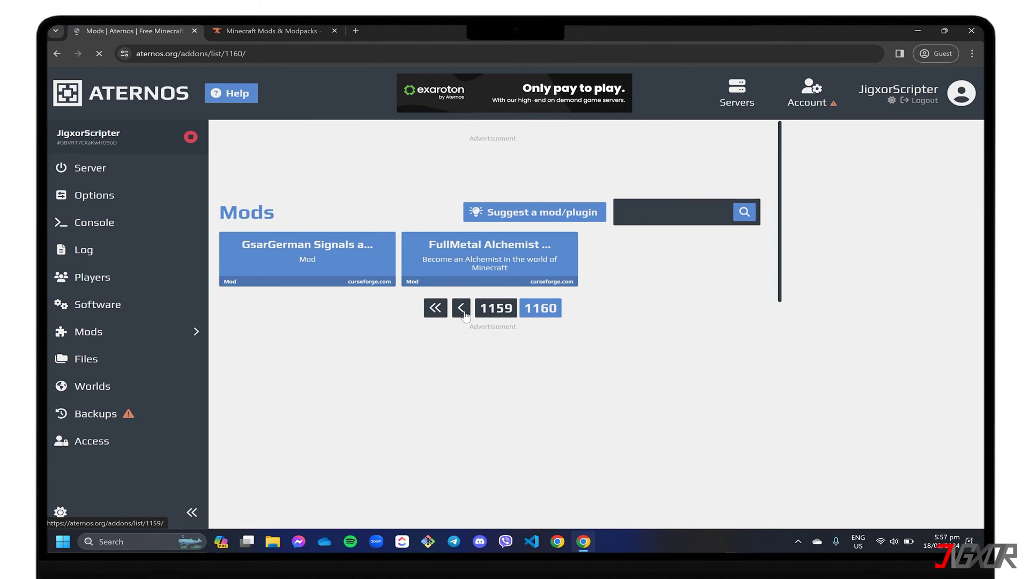
Step: Search the catalogue for terralith and open the Terralith mod's versions page
left_click(656, 210)
type("terralith")
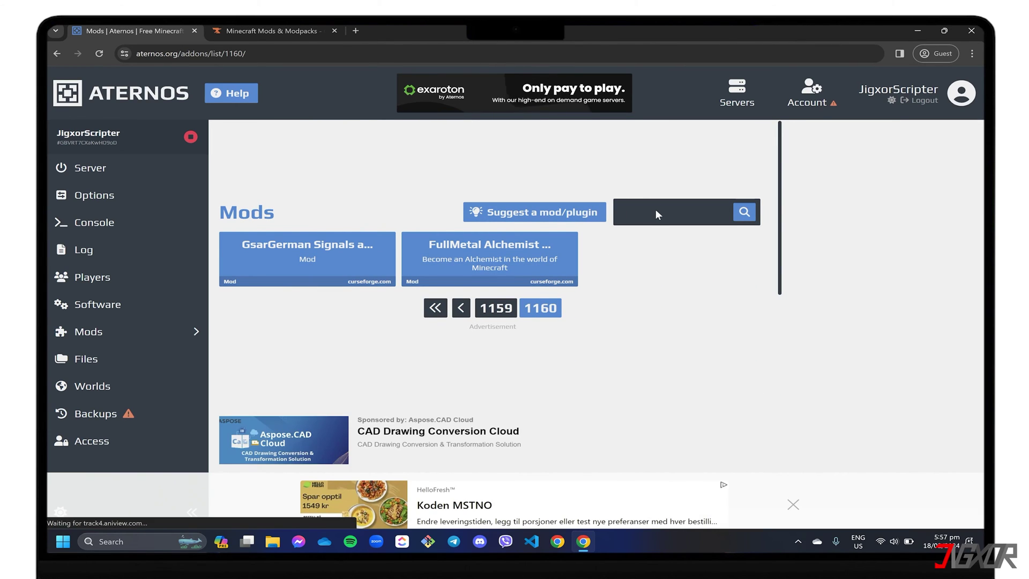
key("Return")
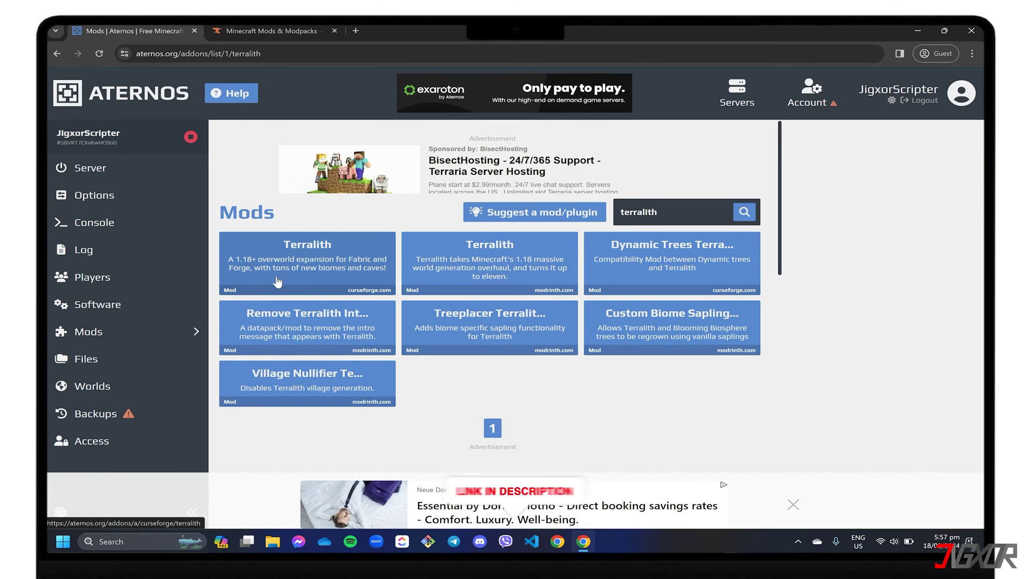
left_click(342, 280)
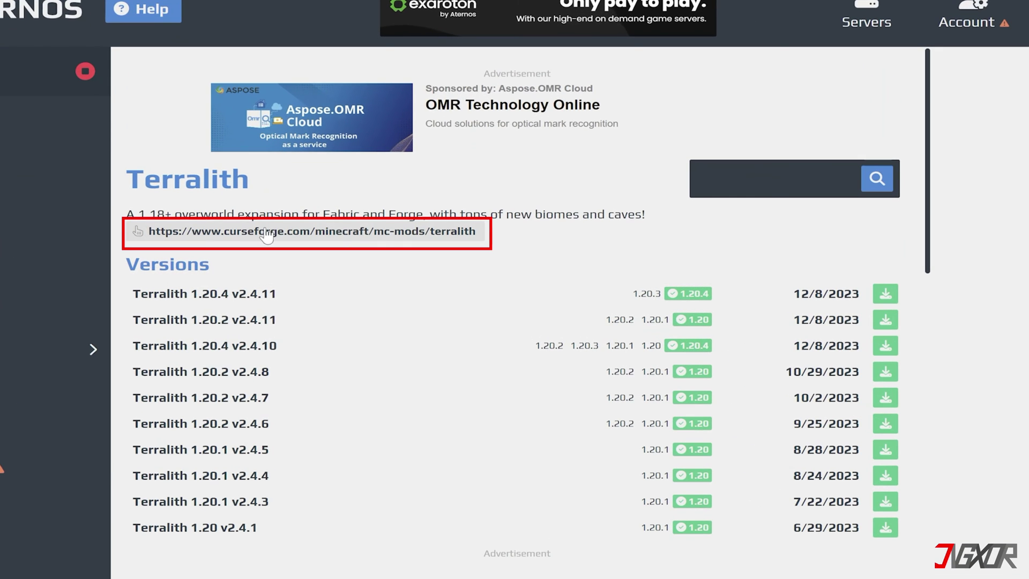
Step: Confirm on CurseForge's Relations tab that Terralith has no dependencies, then return to Aternos
left_click(353, 232)
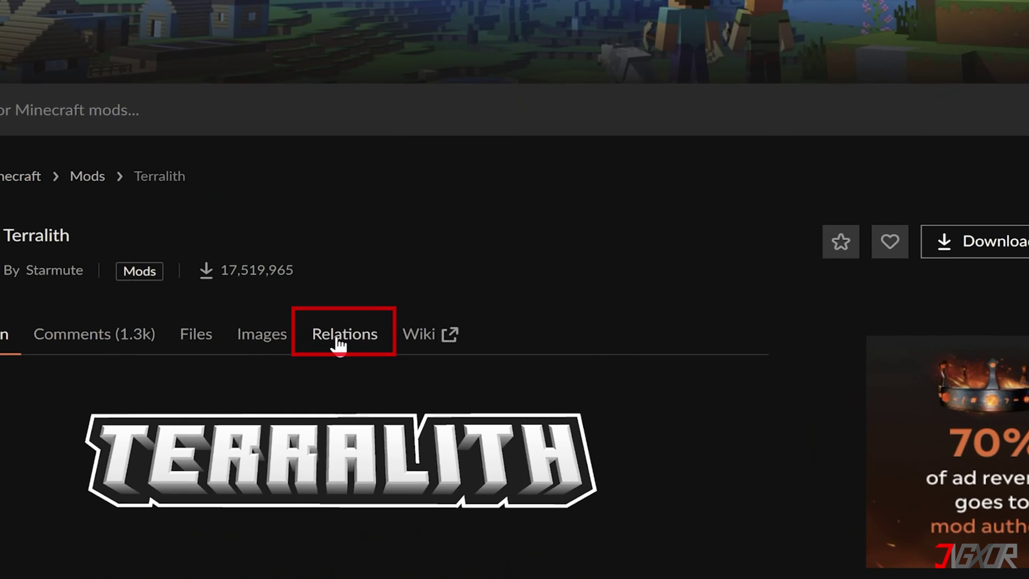
left_click(339, 346)
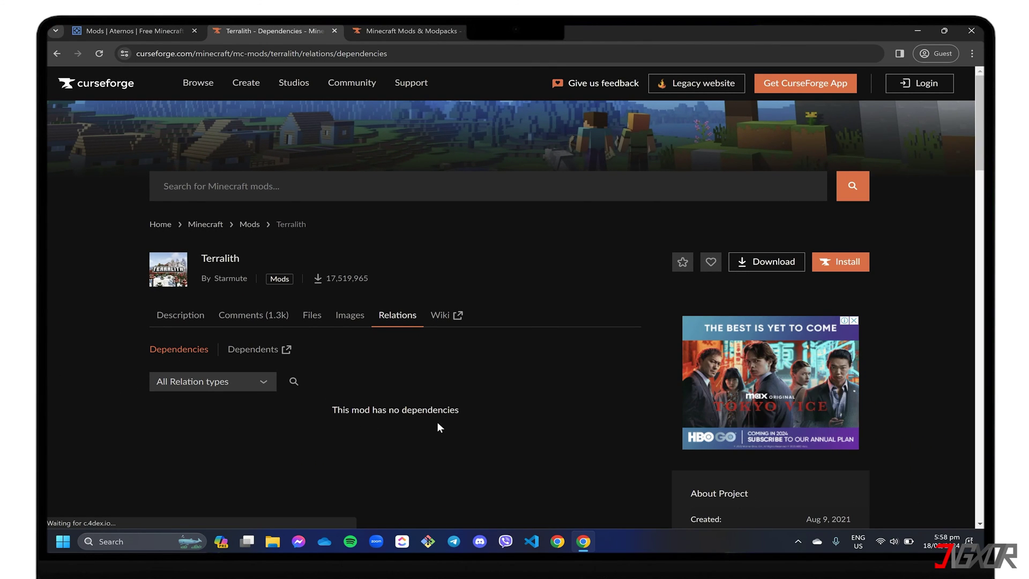
key("ctrl+shift+Tab")
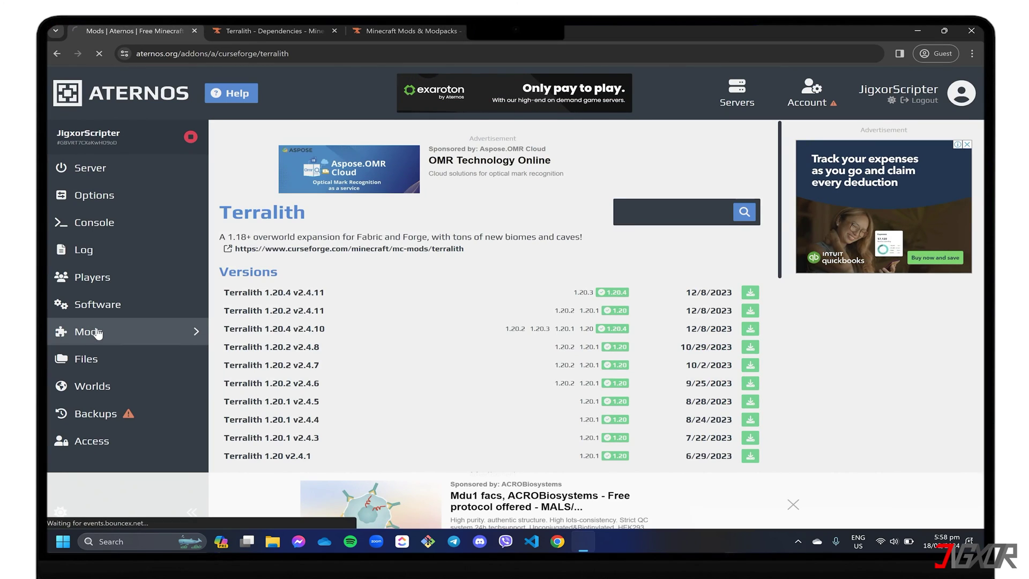
Step: Go back to Mods, then open the mods folder in the server's Files browser
left_click(97, 333)
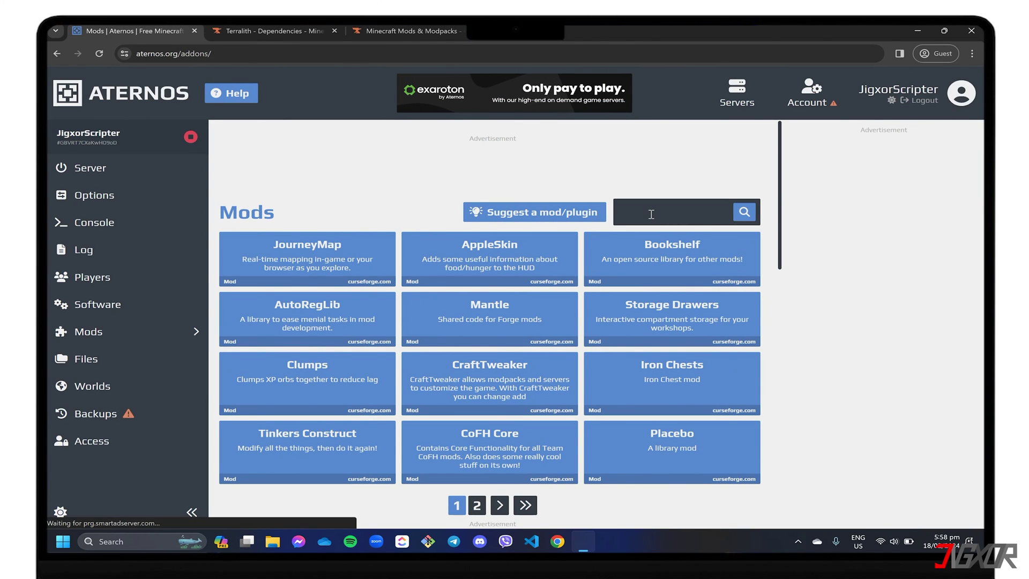
left_click(651, 214)
left_click(102, 365)
left_click(311, 334)
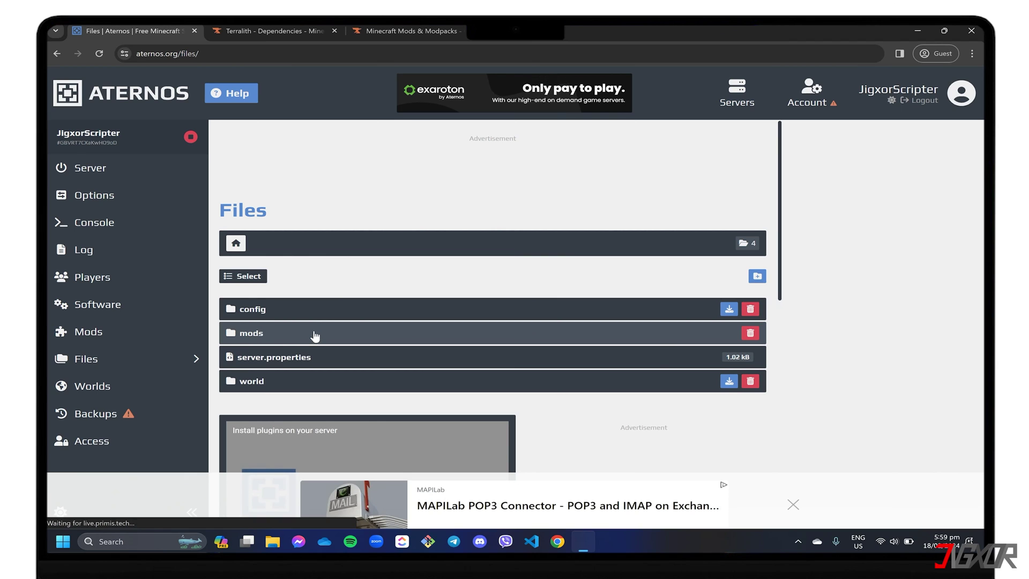